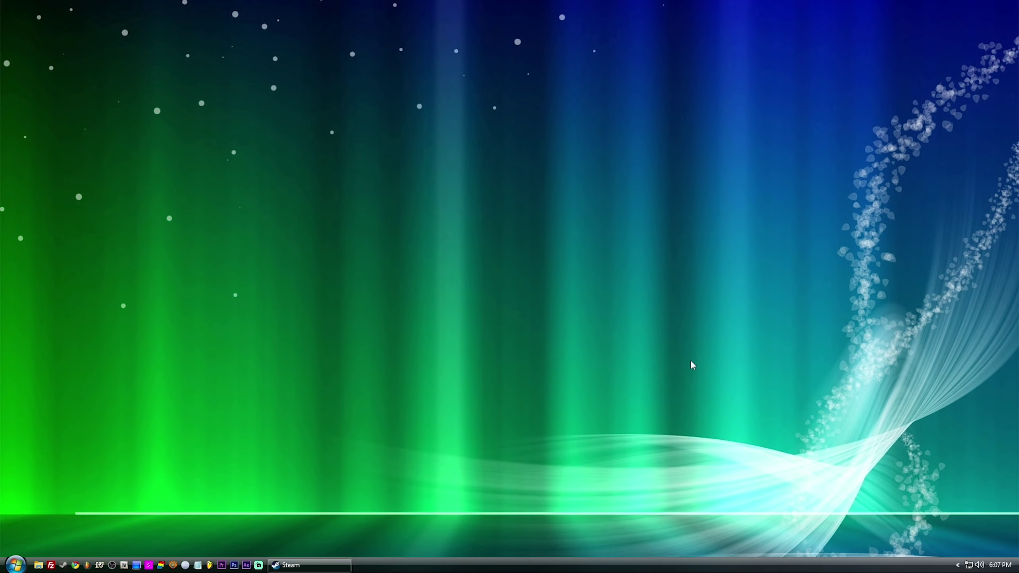
Step: Restore the Steam library window showing the CarX Drift Racing Online page
{"action": "left_click", "coordinate": [295, 565]}
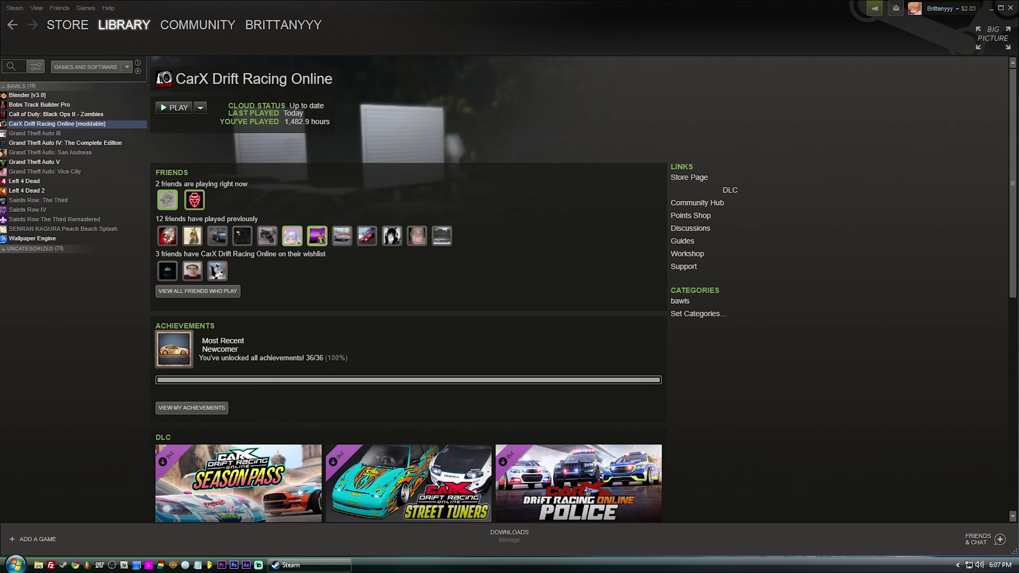
Step: Move the 'zml carx' search results over Steam and open the 'Welcome to ZML' result
{"action": "left_click", "coordinate": [395, 565]}
{"action": "left_click_drag", "start_coordinate": [717, 175], "coordinate": [363, 44]}
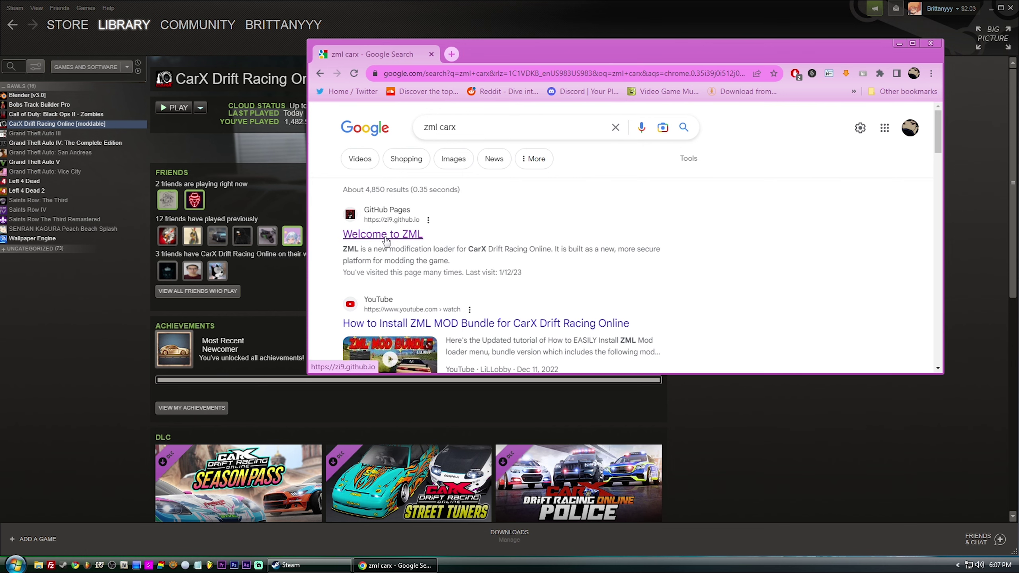
{"action": "left_click", "coordinate": [388, 236]}
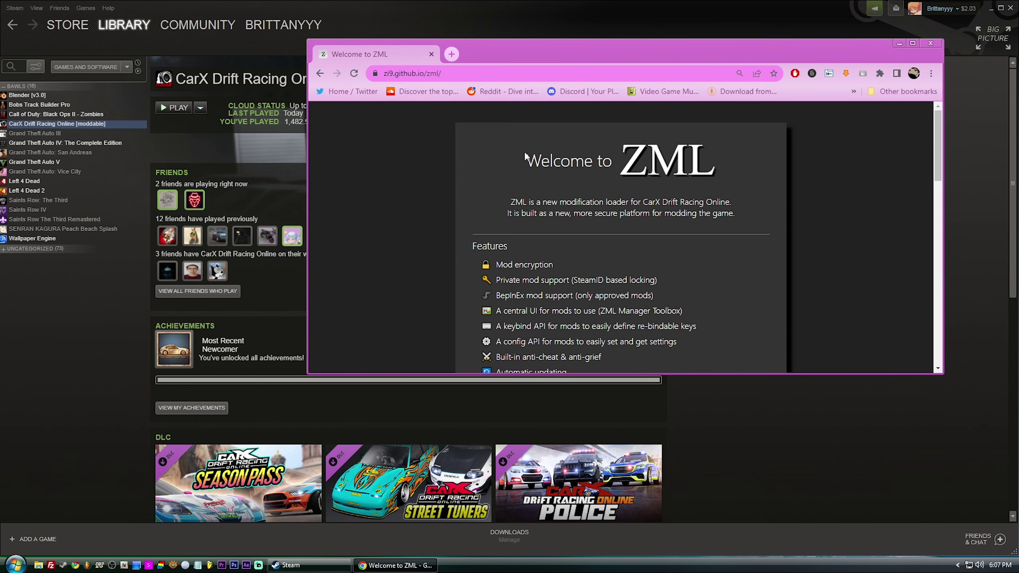
{"action": "scroll", "coordinate": [622, 175], "scroll_direction": "down", "scroll_amount": 2}
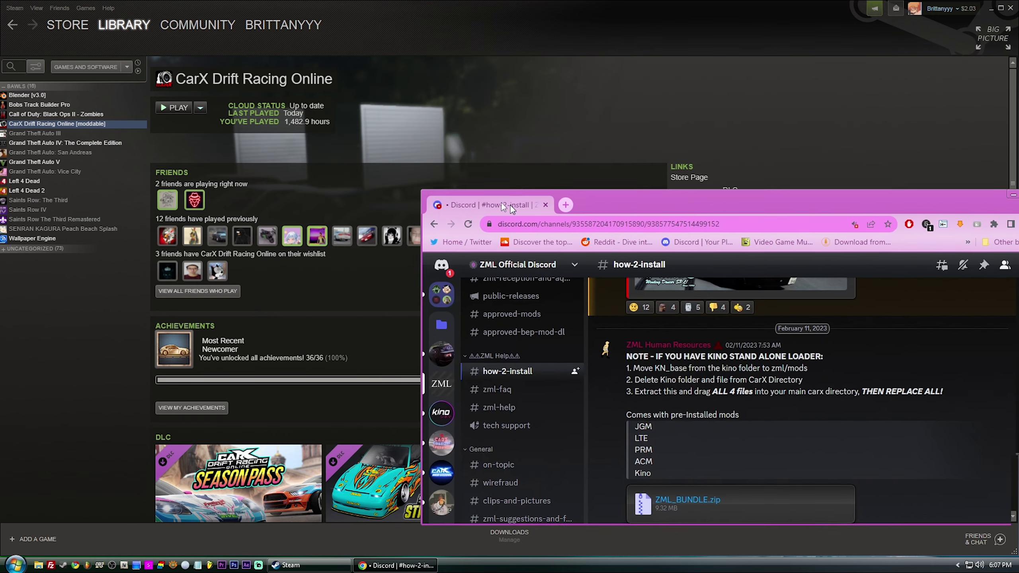
Step: Maximize Discord, download ZML_BUNDLE.zip past the dangerous-file warning, and open the archive
{"action": "left_click_drag", "start_coordinate": [510, 206], "coordinate": [510, 2]}
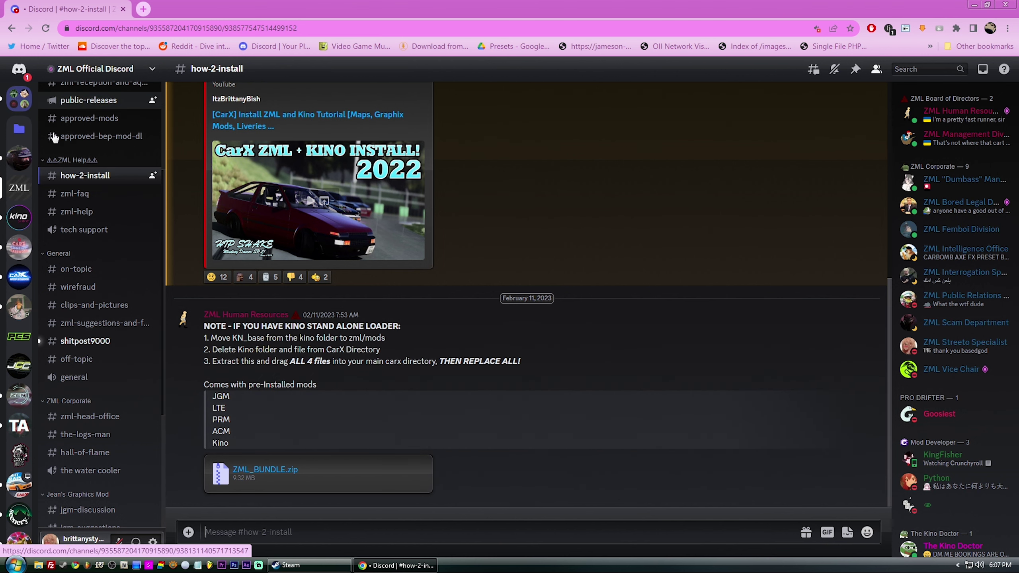
{"action": "left_click", "coordinate": [422, 464]}
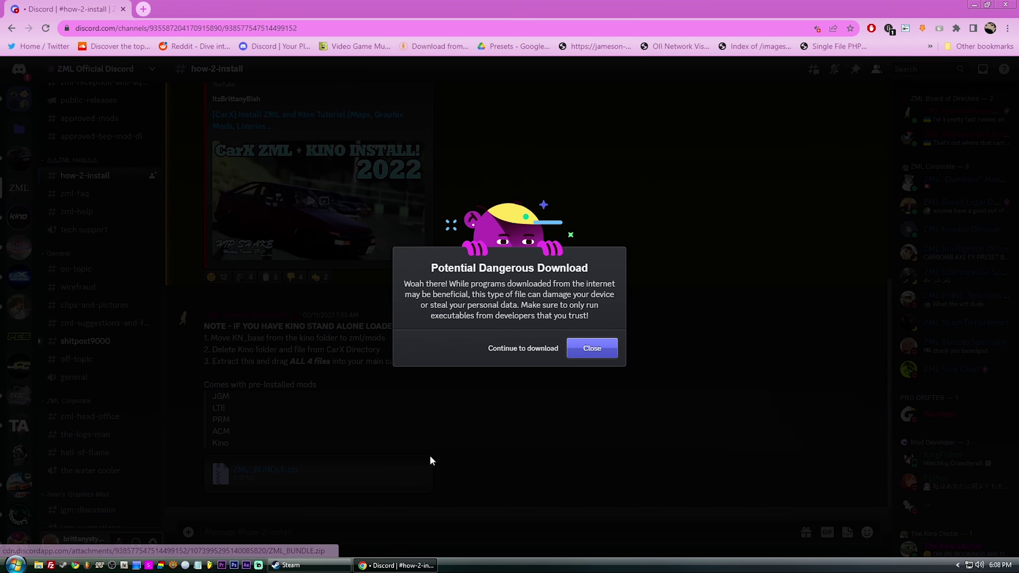
{"action": "left_click", "coordinate": [523, 348]}
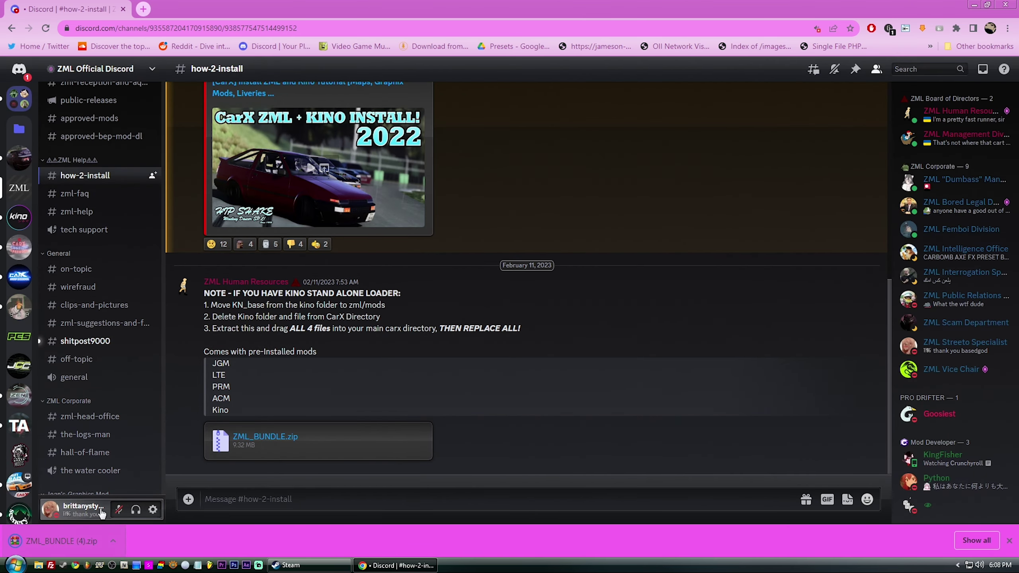
{"action": "left_click", "coordinate": [61, 541]}
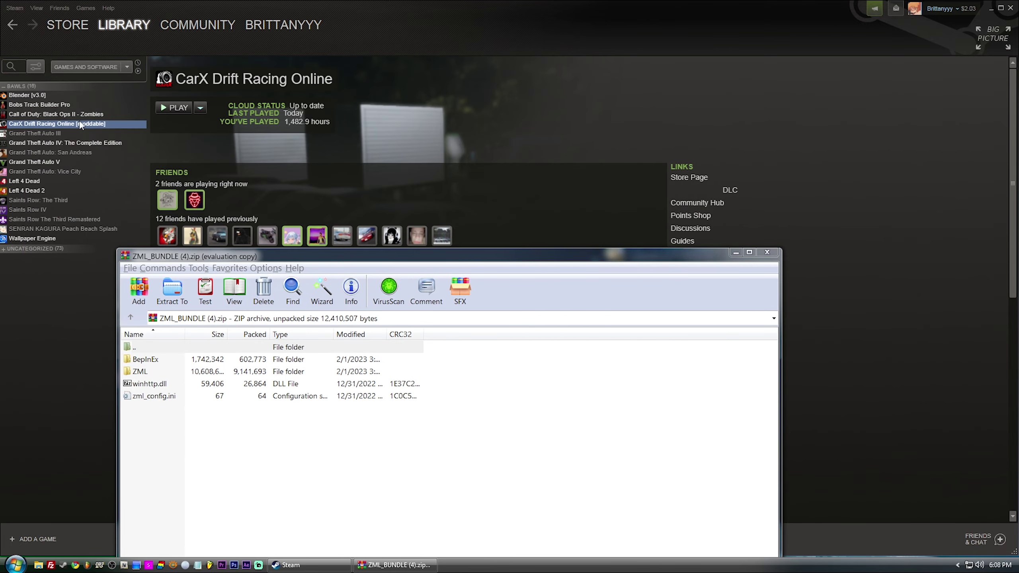
Step: Confirm the moddable branch is selected in the game's BETAS properties, then close Properties
{"action": "right_click", "coordinate": [80, 124]}
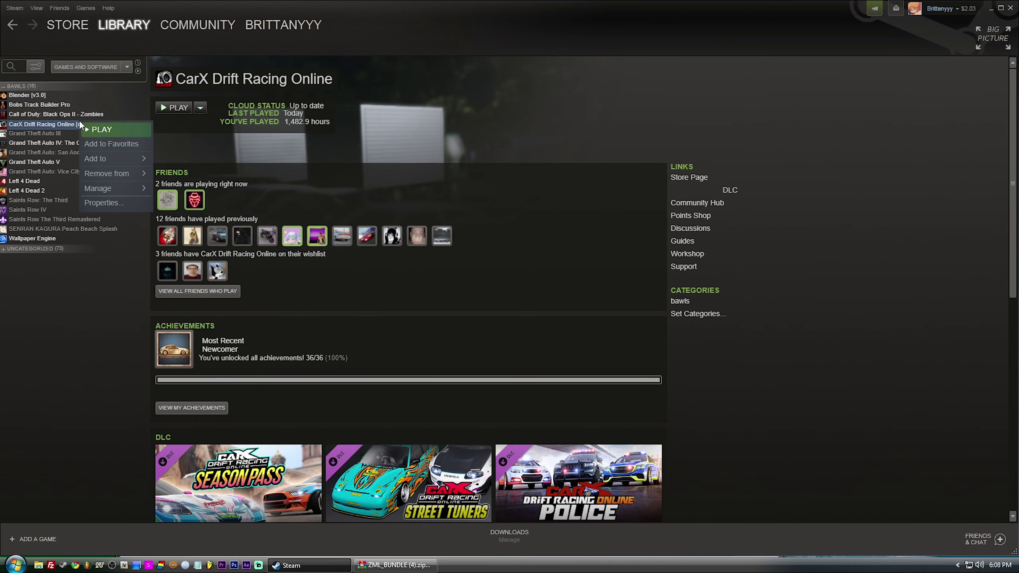
{"action": "left_click", "coordinate": [123, 205]}
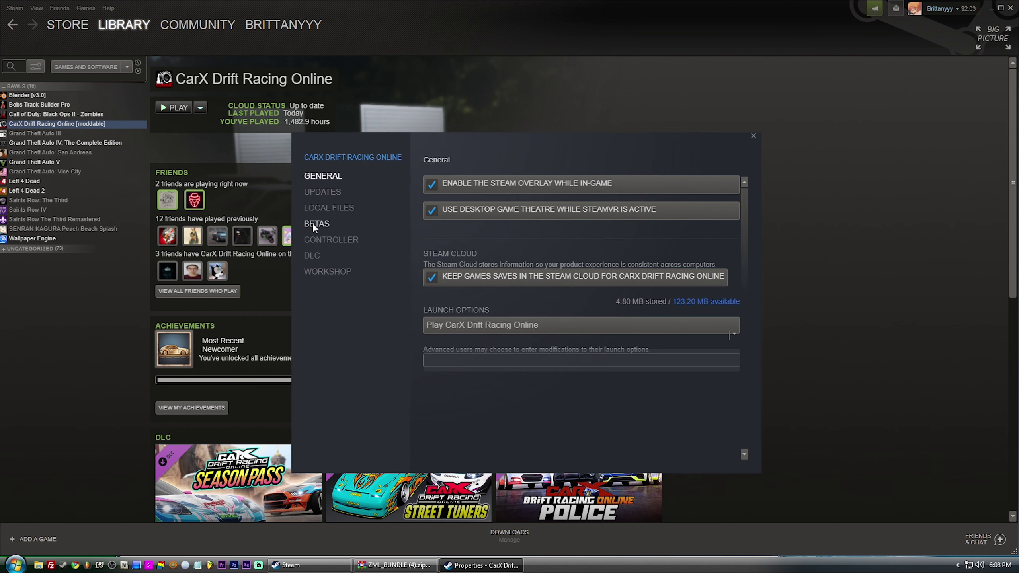
{"action": "left_click", "coordinate": [312, 223]}
{"action": "left_click", "coordinate": [476, 195]}
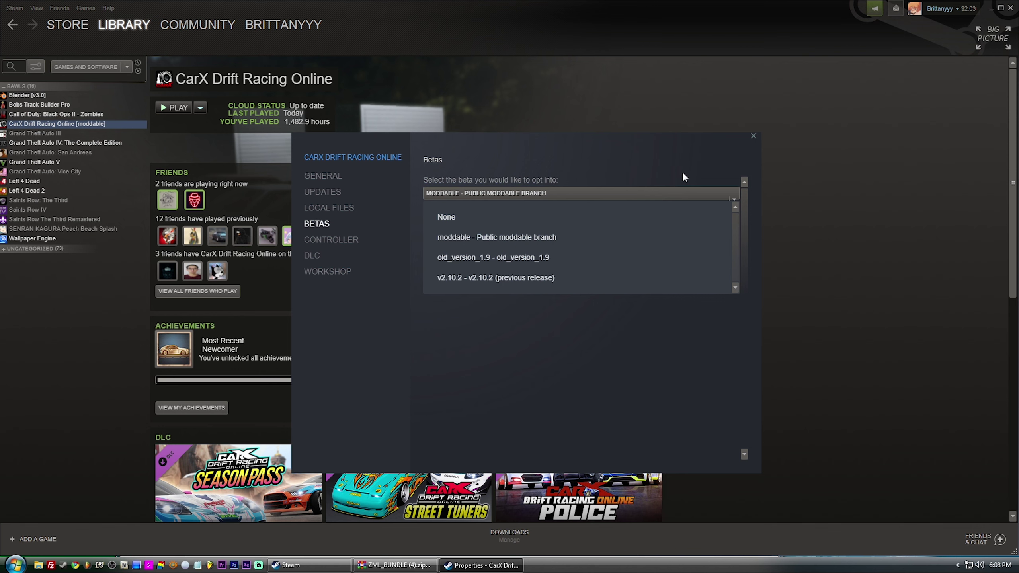
{"action": "left_click", "coordinate": [754, 138]}
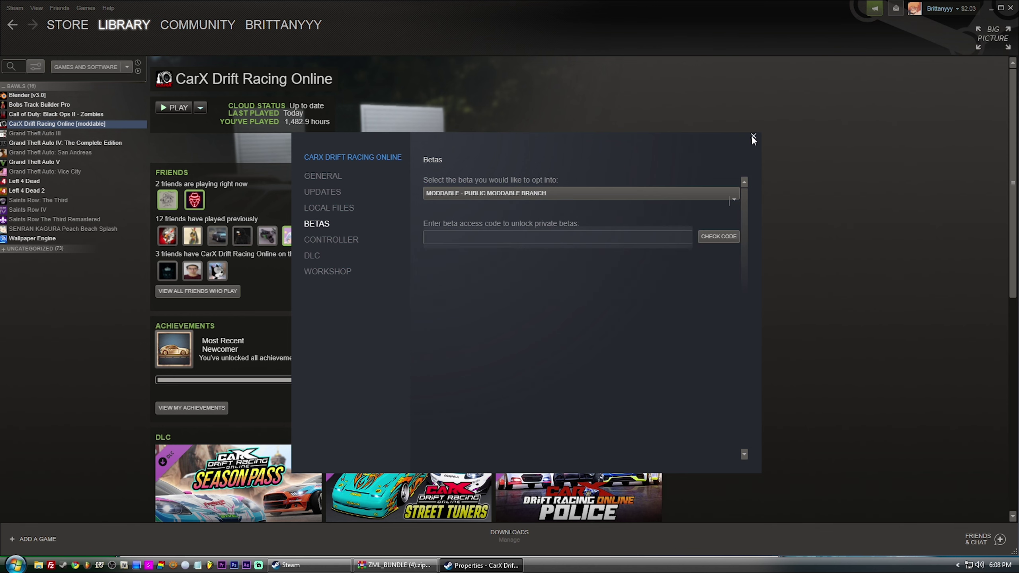
{"action": "left_click", "coordinate": [753, 139]}
Step: Browse the game's local files, check the existing ZML folder, and return to the install folder
{"action": "right_click", "coordinate": [121, 125]}
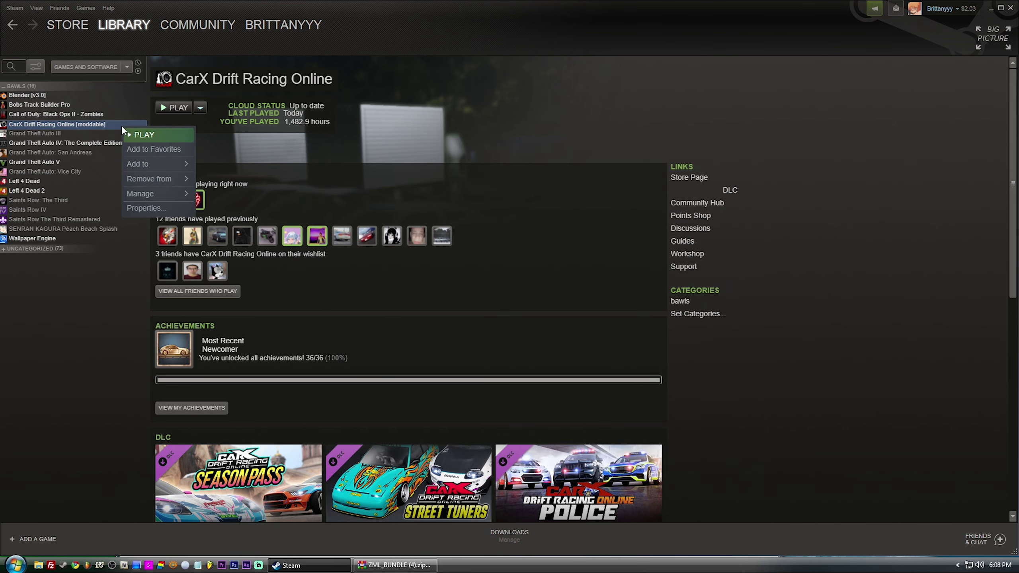
{"action": "left_click", "coordinate": [255, 210]}
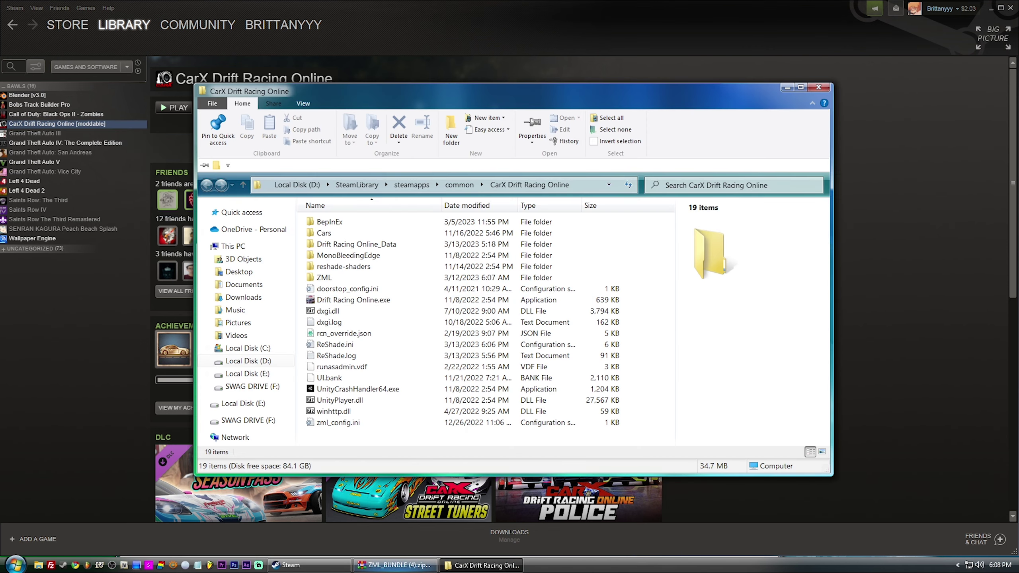
{"action": "double_click", "coordinate": [324, 277]}
{"action": "left_click", "coordinate": [406, 185]}
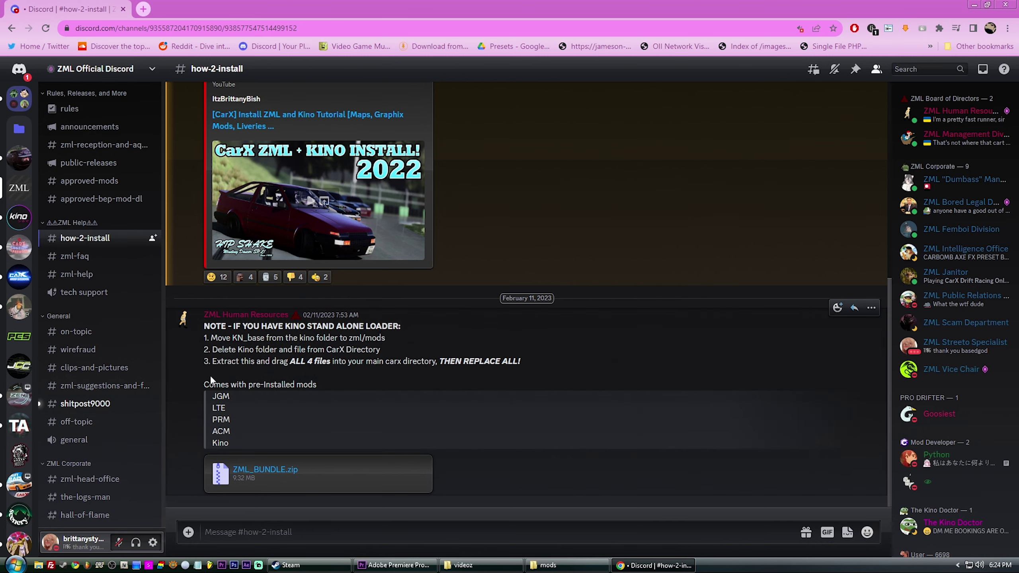
{"action": "scroll", "coordinate": [69, 239], "scroll_direction": "up", "scroll_amount": 5}
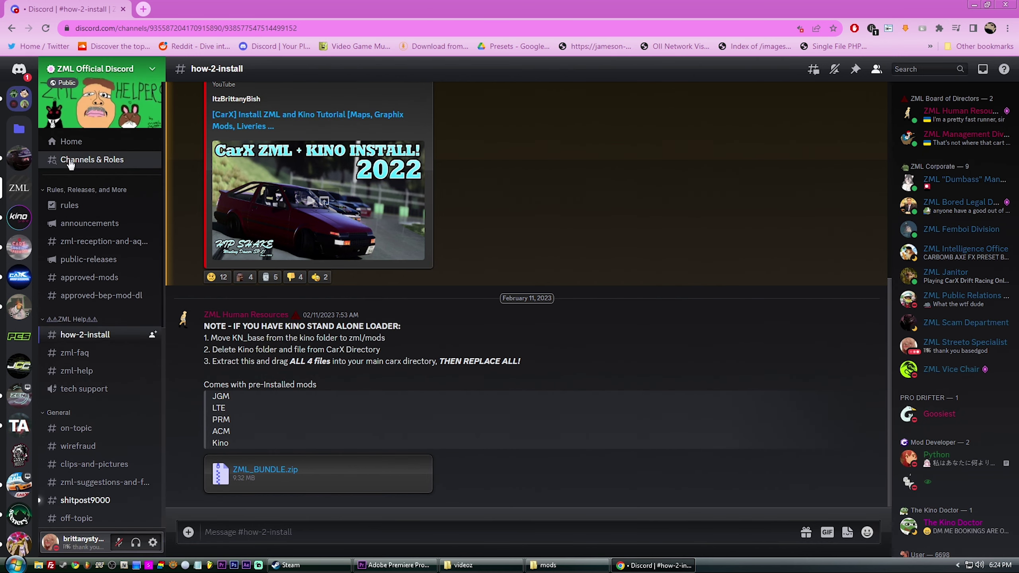
Step: Go through Channels & Roles to the #prm-announcements channel
{"action": "left_click", "coordinate": [80, 162]}
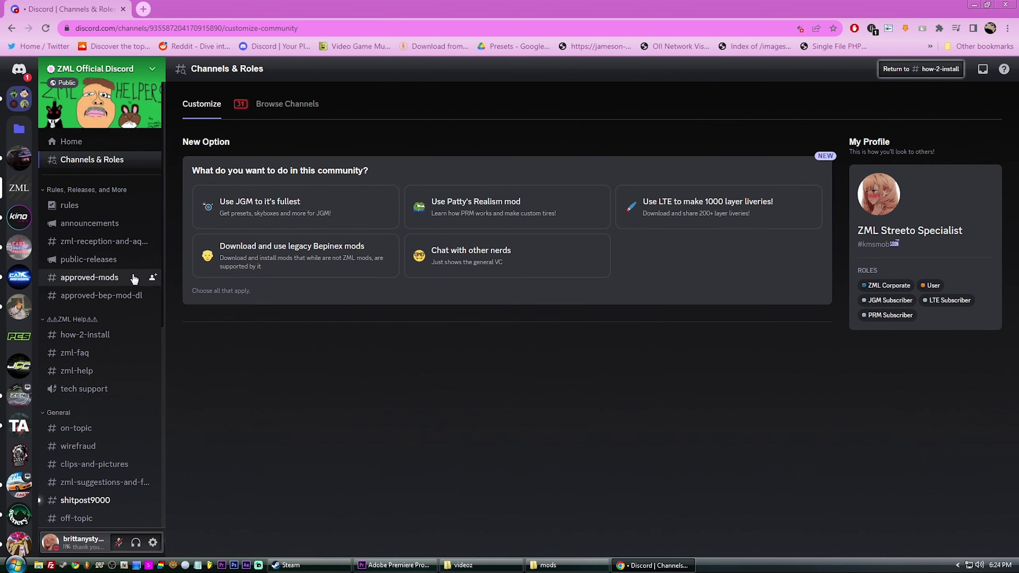
{"action": "scroll", "coordinate": [79, 318], "scroll_direction": "down", "scroll_amount": 5}
{"action": "scroll", "coordinate": [82, 446], "scroll_direction": "down", "scroll_amount": 5}
{"action": "left_click", "coordinate": [99, 475]}
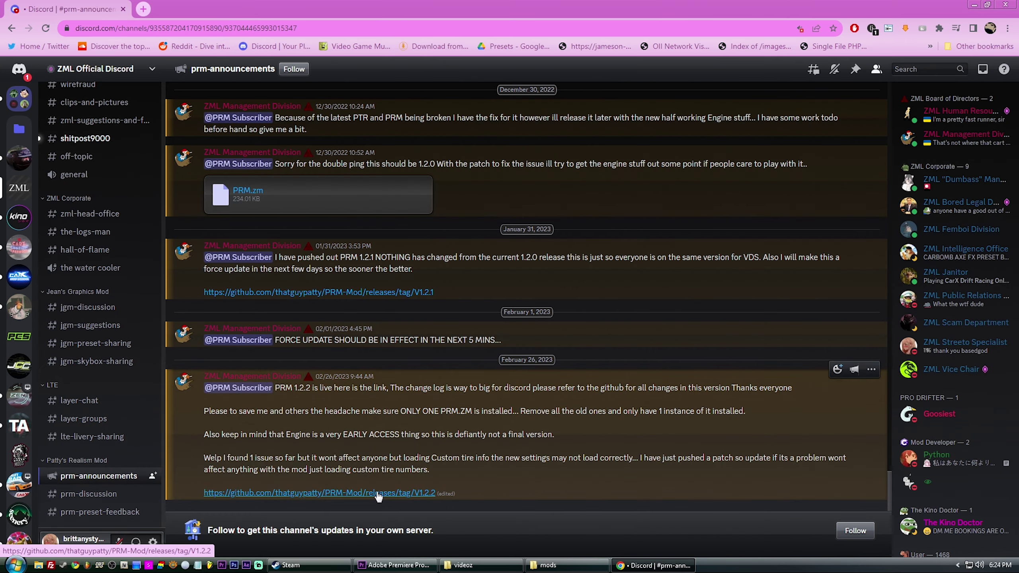
Step: Follow the announcement's GitHub V1.2.2 link to the PRM release assets
{"action": "left_click", "coordinate": [378, 493]}
{"action": "scroll", "coordinate": [385, 476], "scroll_direction": "down", "scroll_amount": 6}
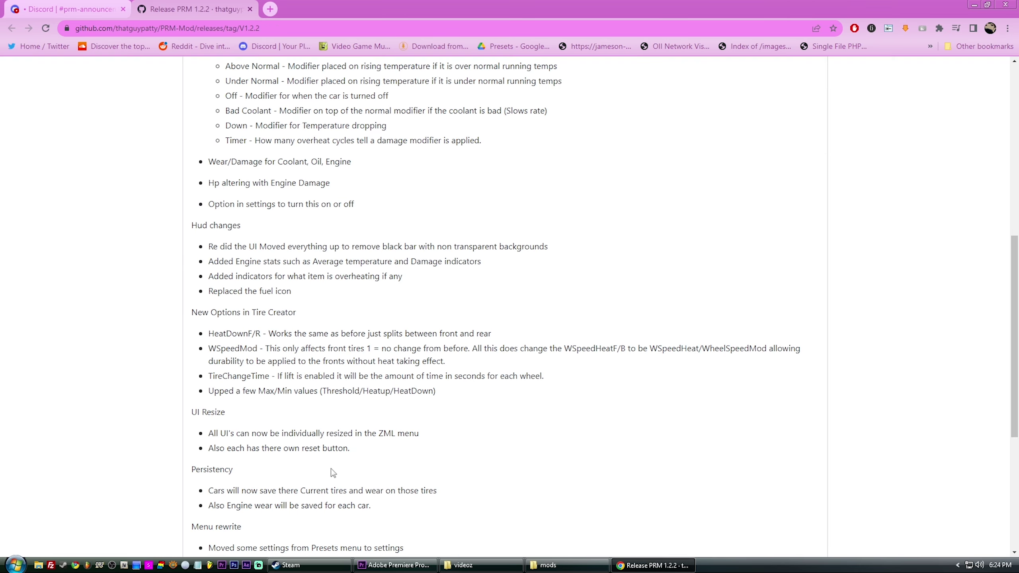
{"action": "scroll", "coordinate": [318, 462], "scroll_direction": "down", "scroll_amount": 5}
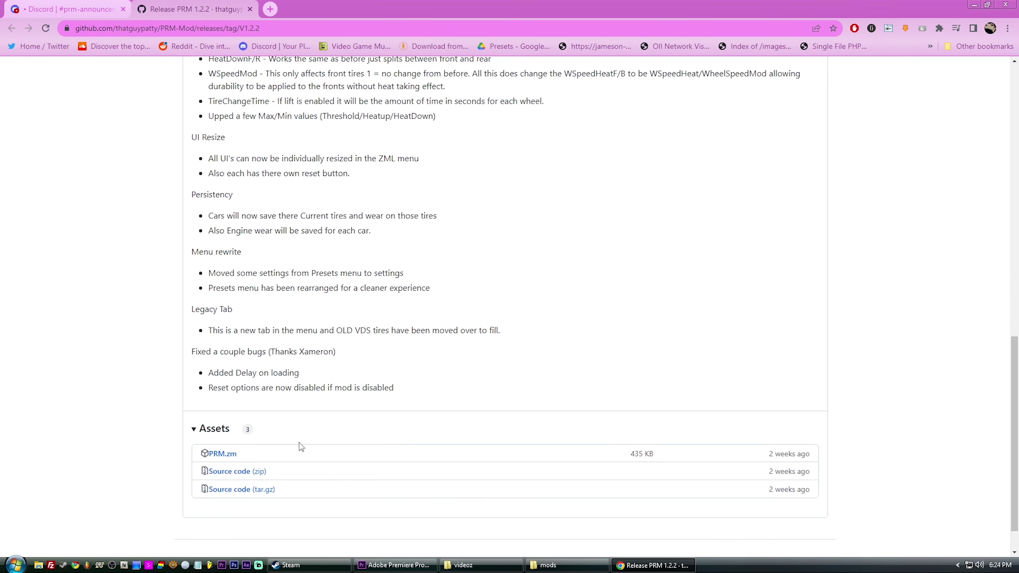
{"action": "left_click", "coordinate": [222, 453]}
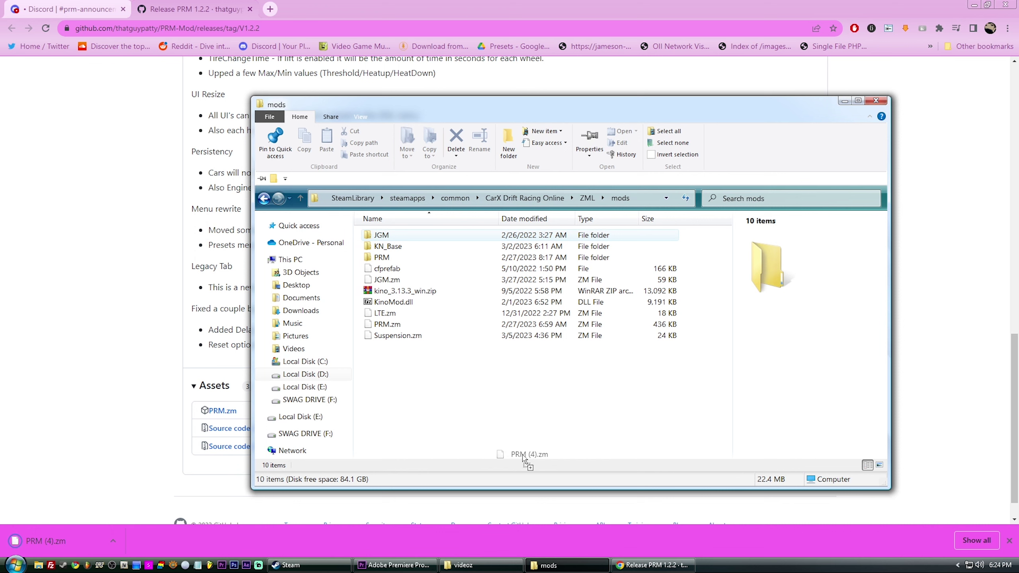
Step: Move PRM (4).zm into the mods folder, delete the old PRM.zm, and rename the new file PRM.zm
{"action": "left_click", "coordinate": [390, 324]}
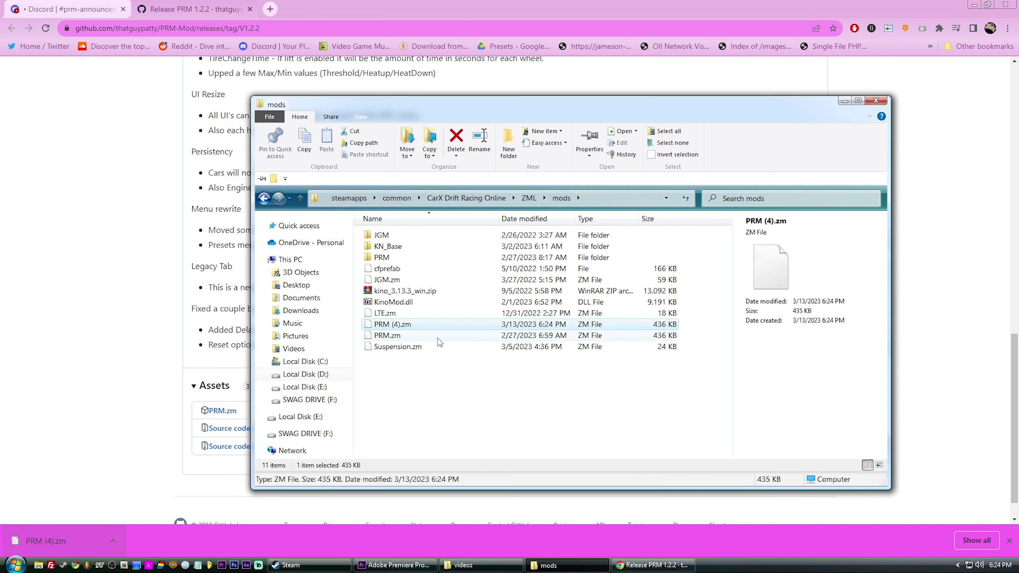
{"action": "left_click", "coordinate": [438, 337]}
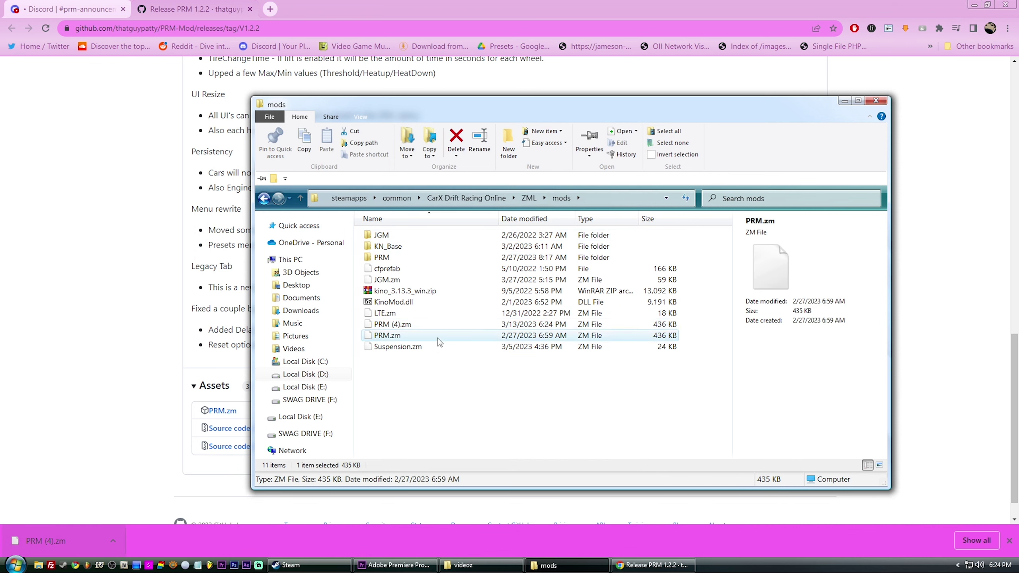
{"action": "key", "text": "Delete"}
{"action": "left_click", "coordinate": [392, 324]}
{"action": "key", "text": "F2"}
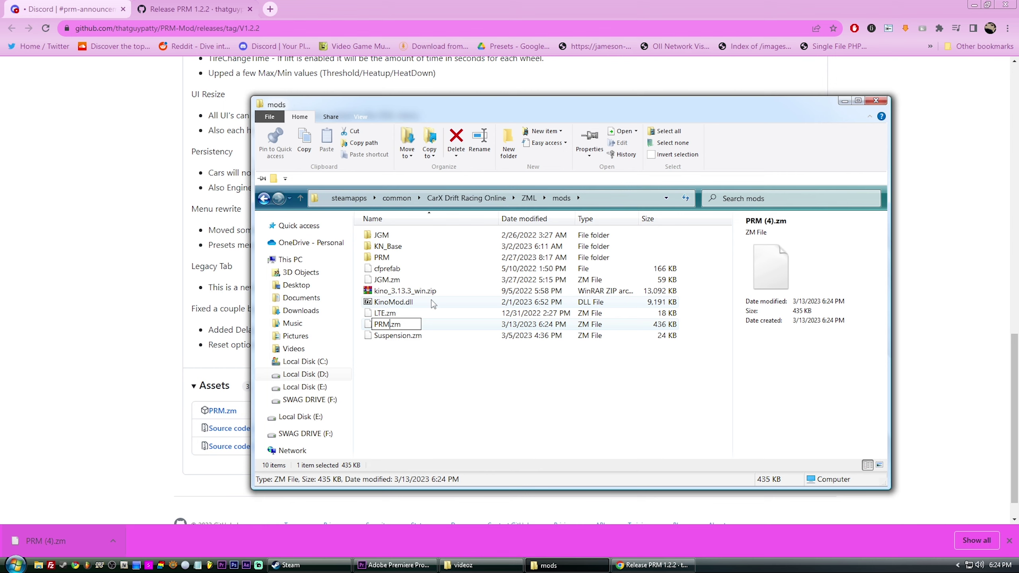
{"action": "type", "text": "PRM"}
{"action": "key", "text": "Return"}
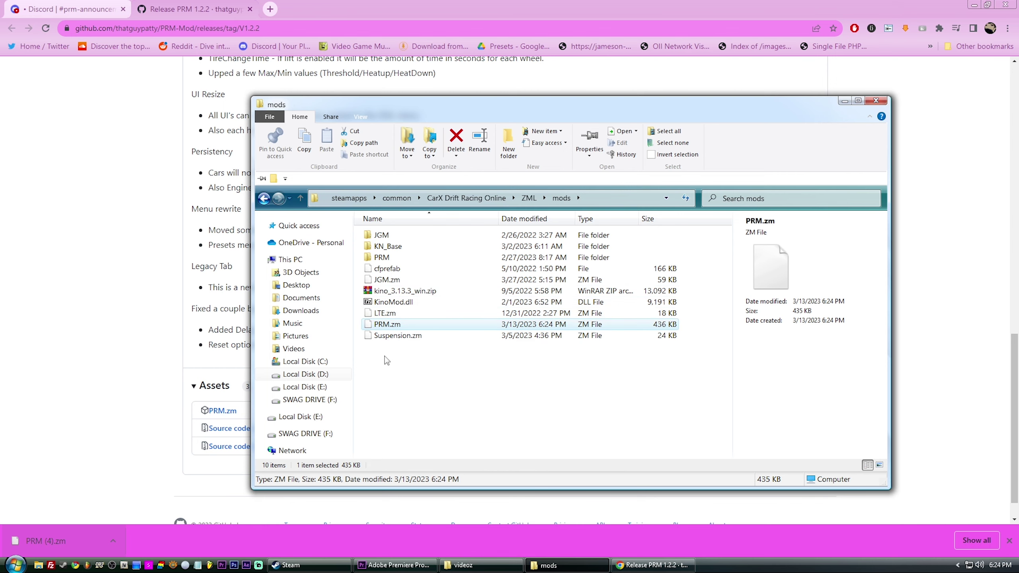
{"action": "left_click", "coordinate": [402, 395]}
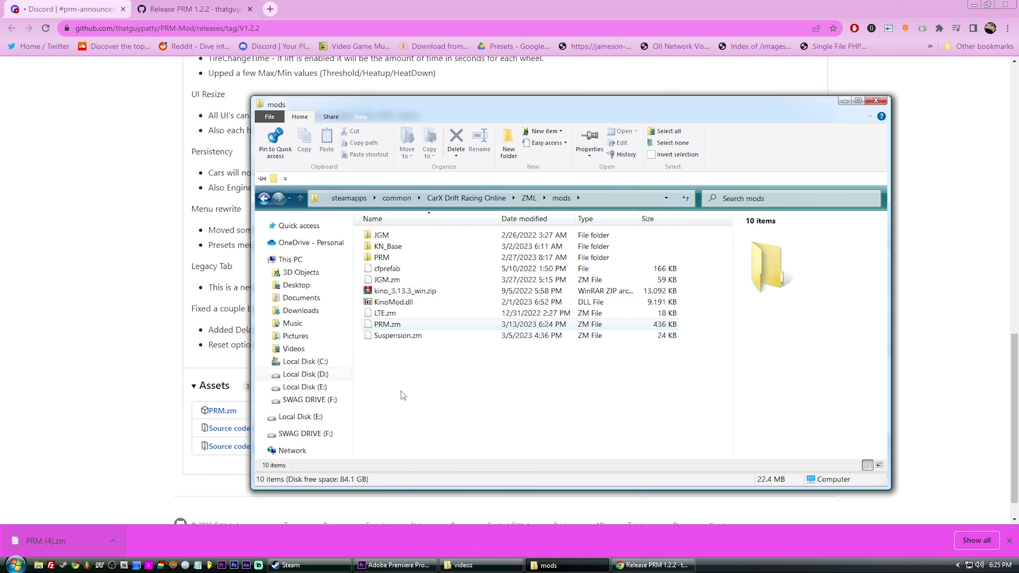